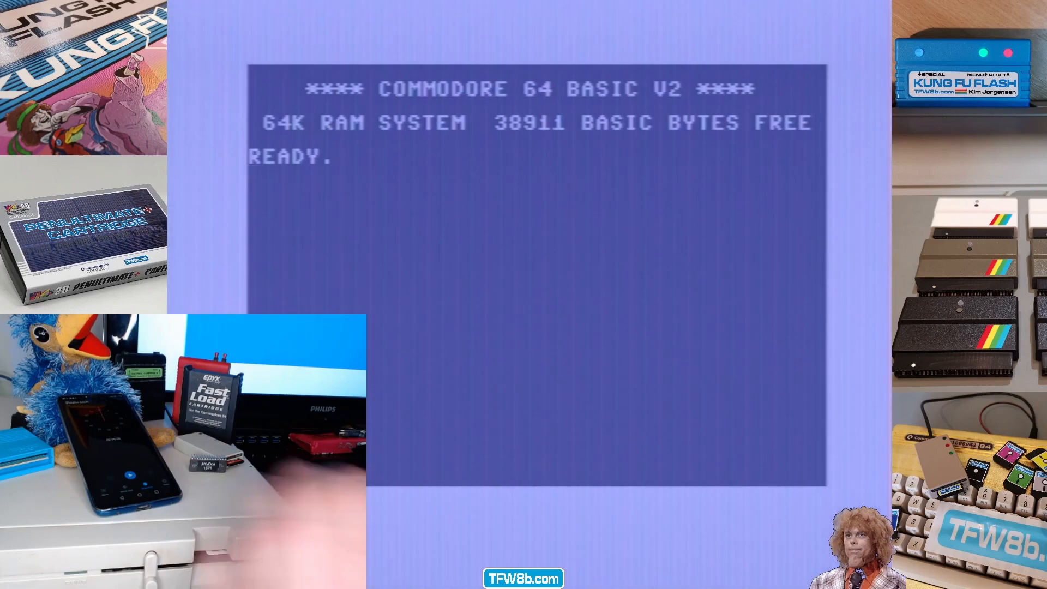
text(LO)
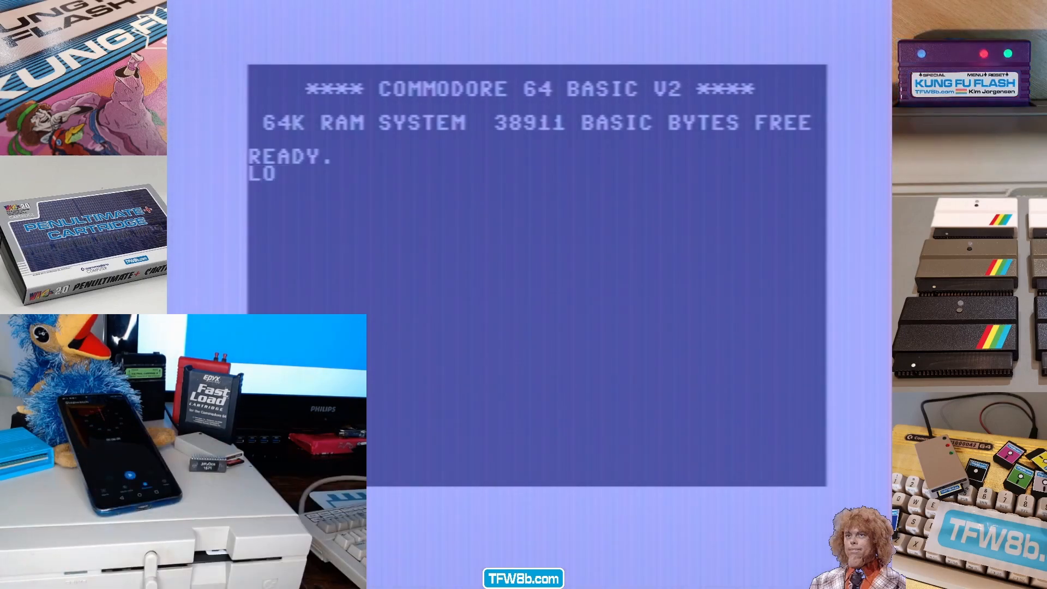
Load the first file from drive 8 with LOAD"*",8 after the syntax error
key(Return)
text(LOAD")
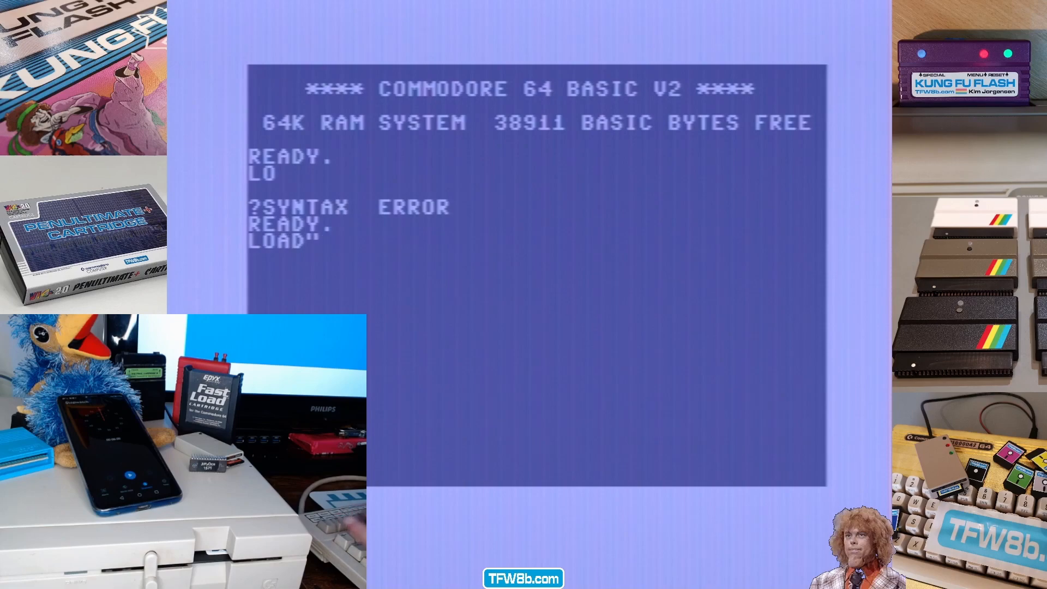
text(*",8)
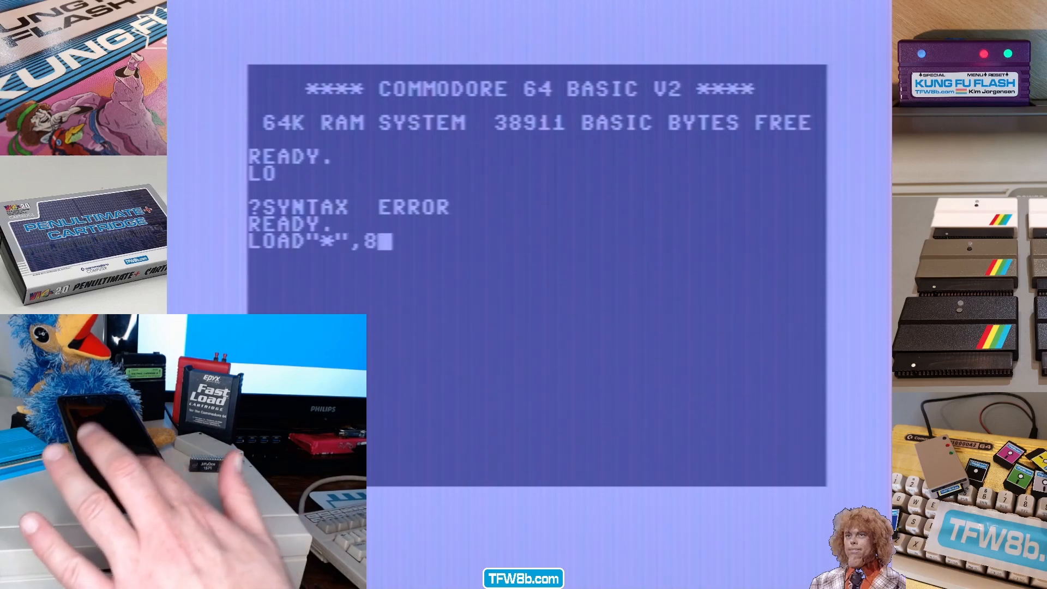
key(Return)
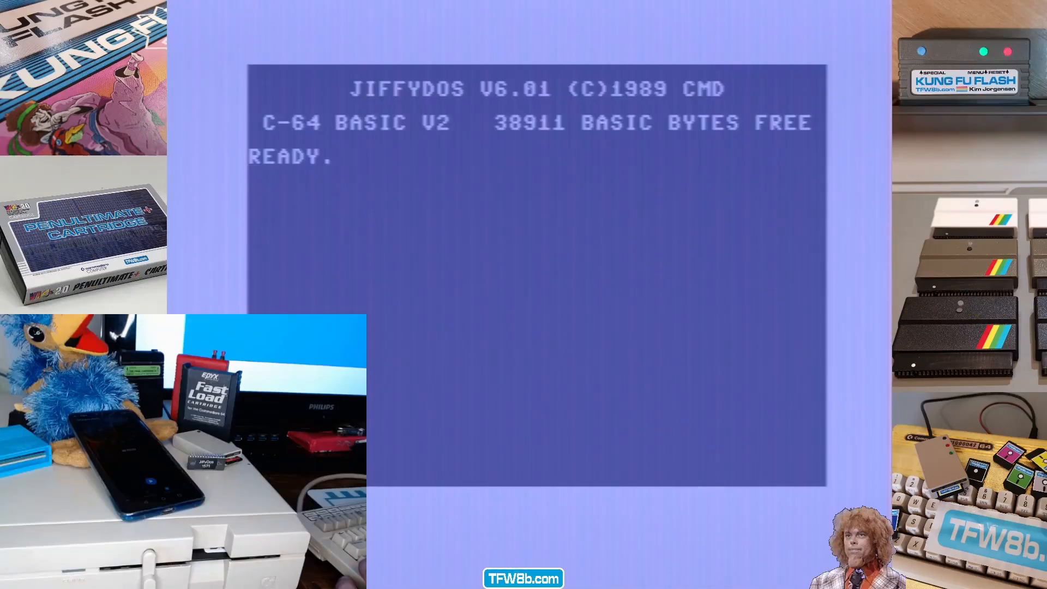
text(LOAD")
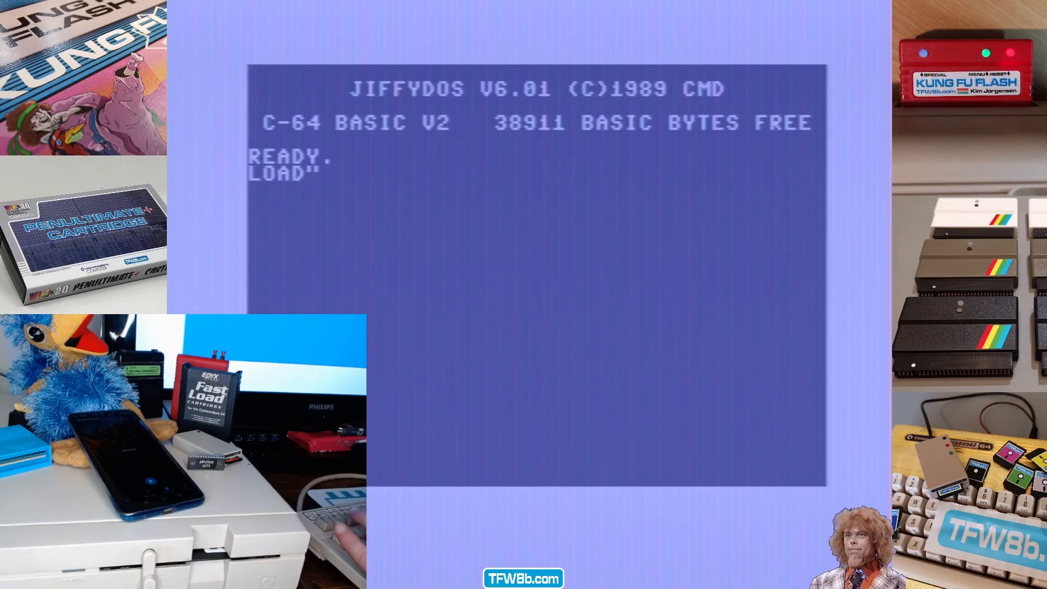
text(*",8)
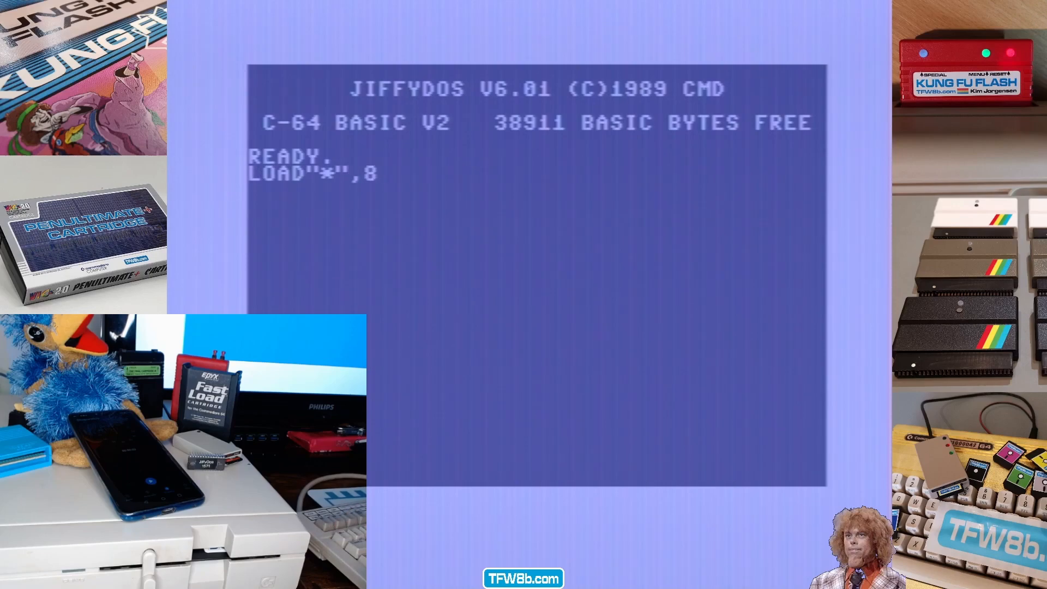
Load the first file from drive 8 with LOAD"*",8 under JiffyDOS
key(Return)
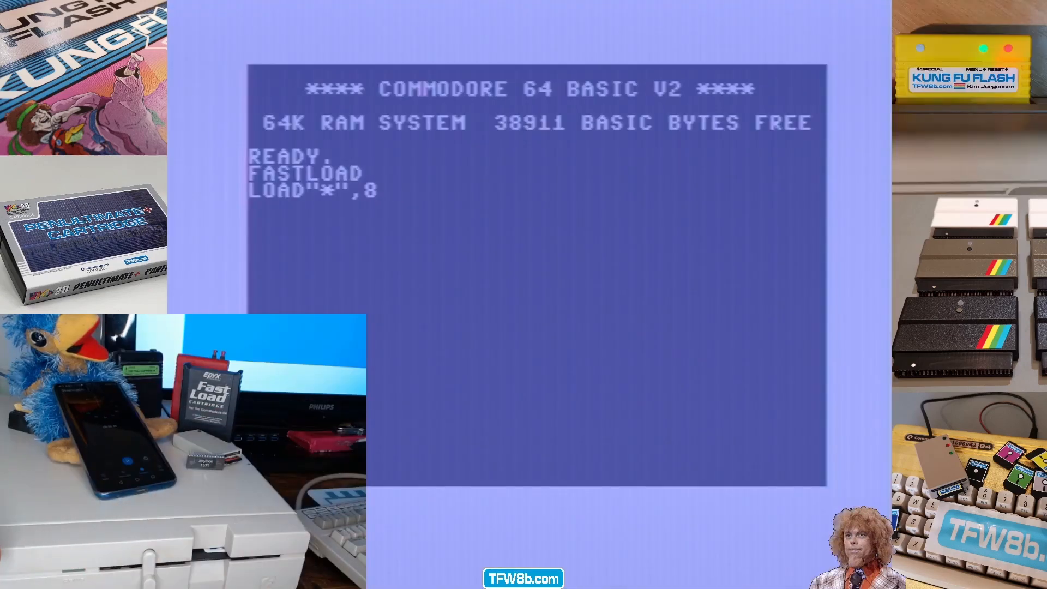
Start the fastload of the first file from drive 8 with LOAD"*",8
key(Return)
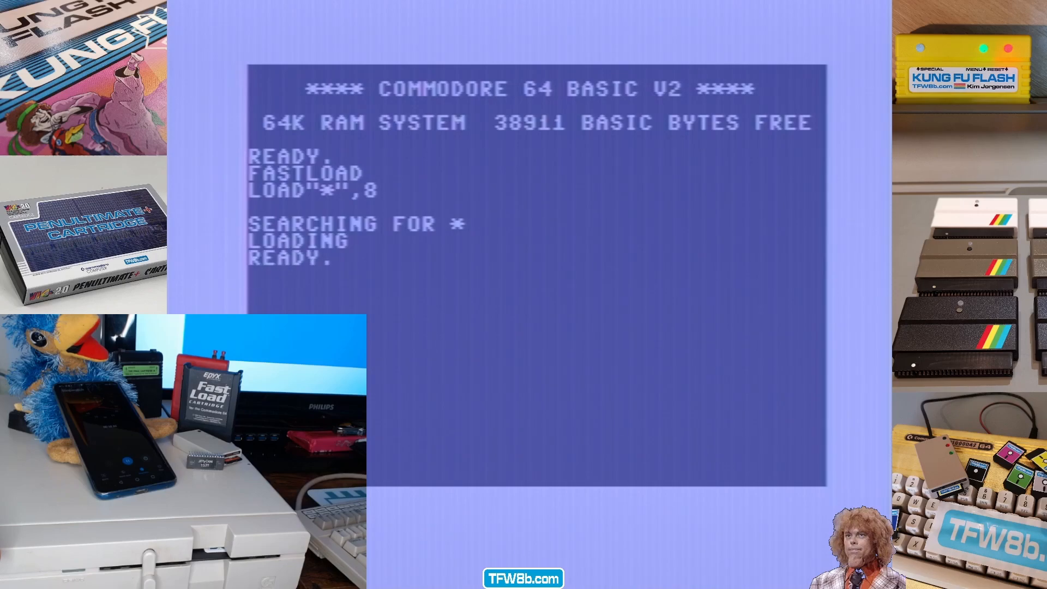
text(RUNN)
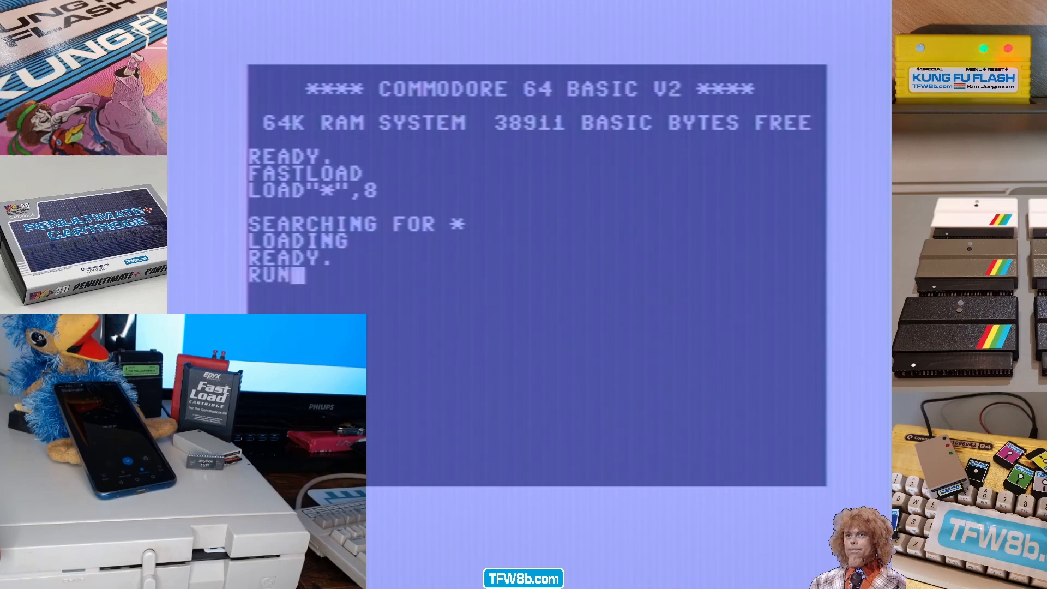